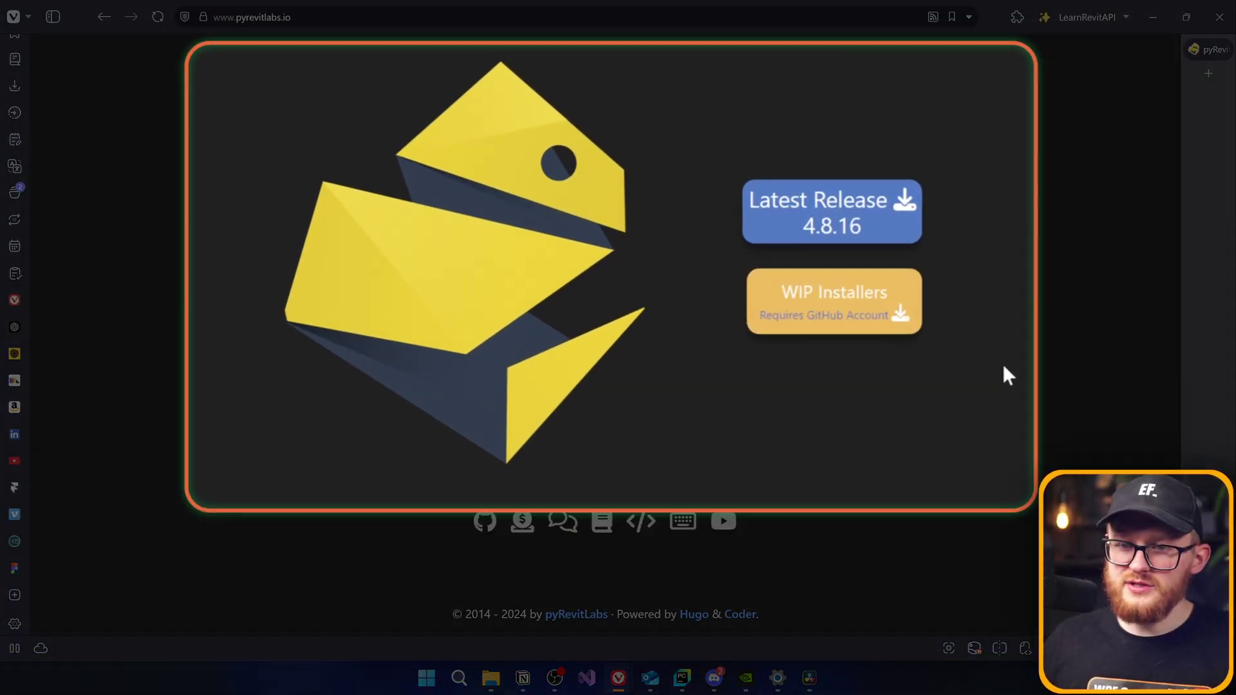
left_click_drag(900, 199, 722, 157)
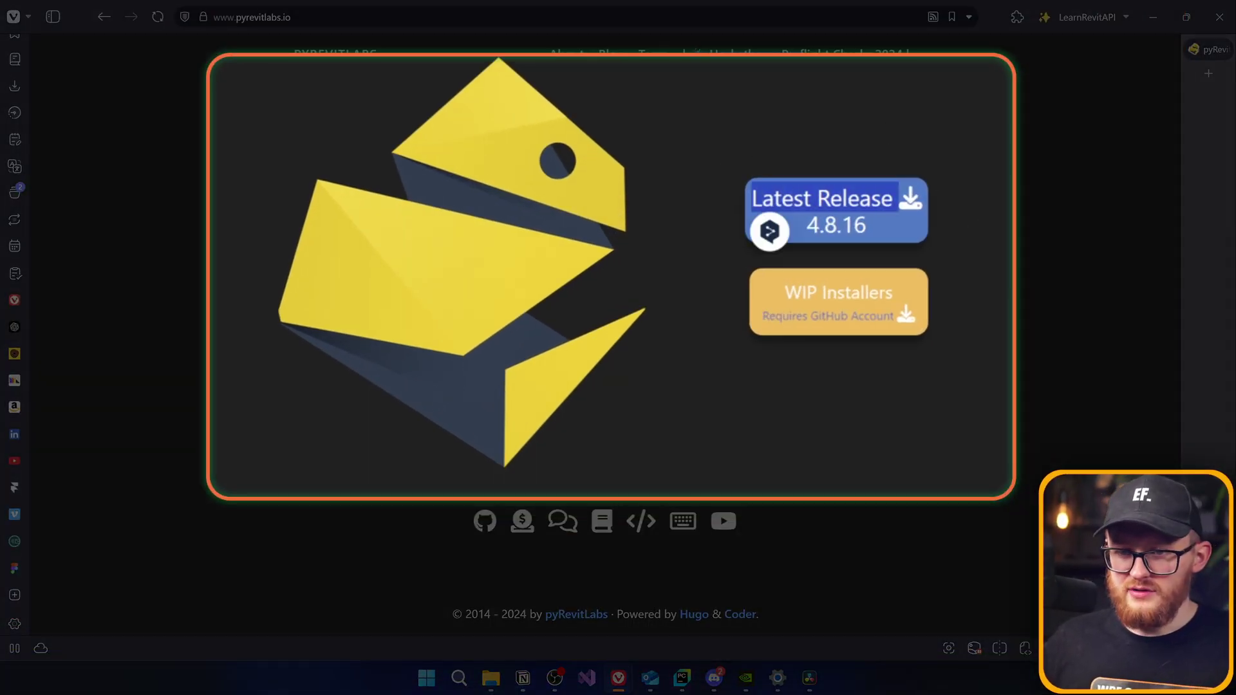
mouse_move(1011, 137)
left_mouse_down()
mouse_move(751, 257)
mouse_move(1005, 161)
mouse_move(1001, 147)
left_mouse_up()
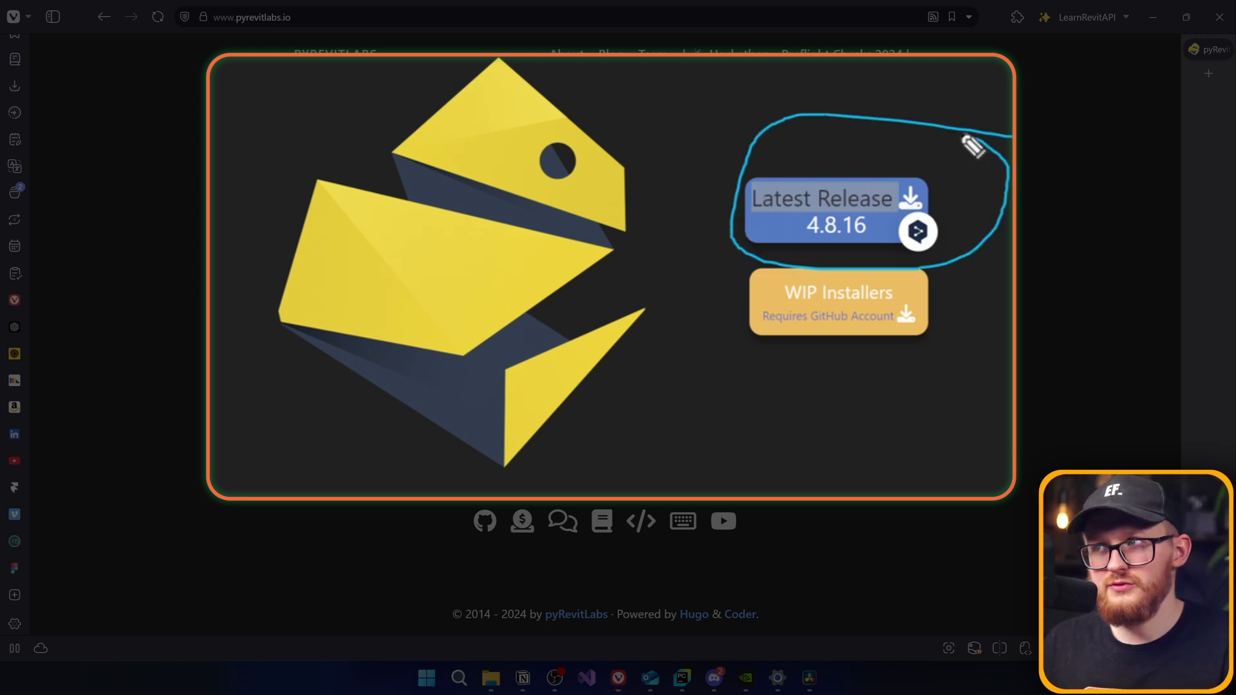
key("Escape")
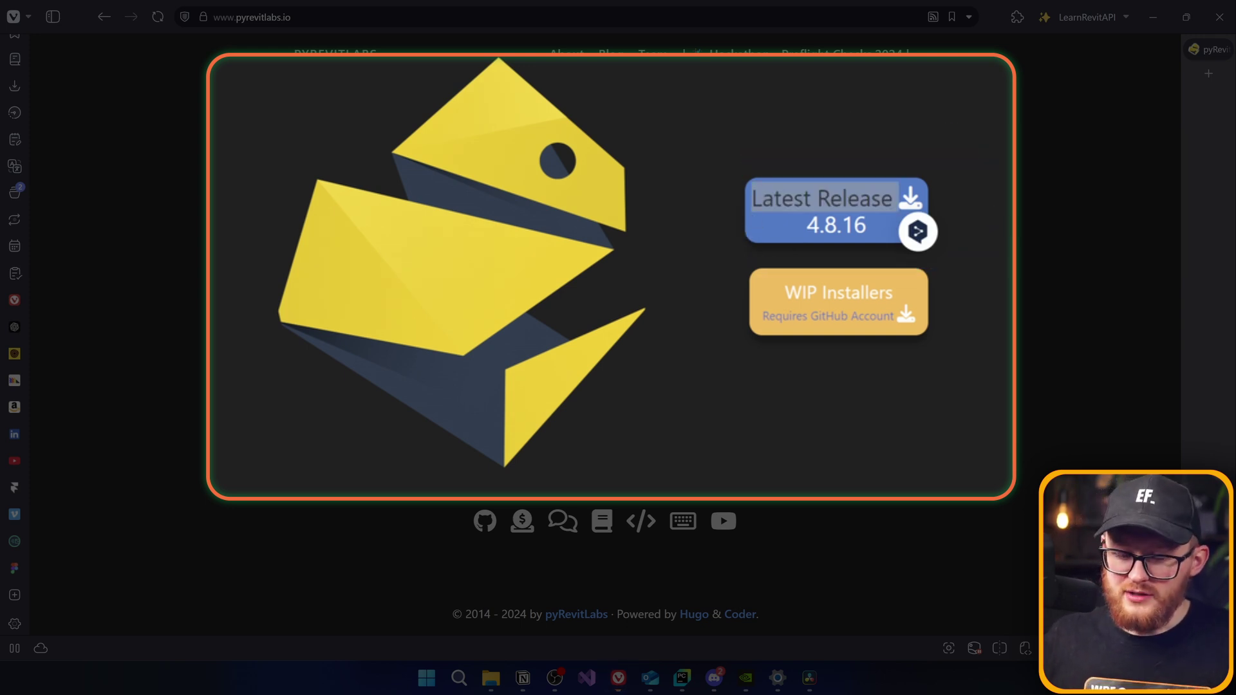
mouse_move(1001, 274)
left_mouse_down()
mouse_move(911, 310)
mouse_move(992, 354)
left_mouse_up()
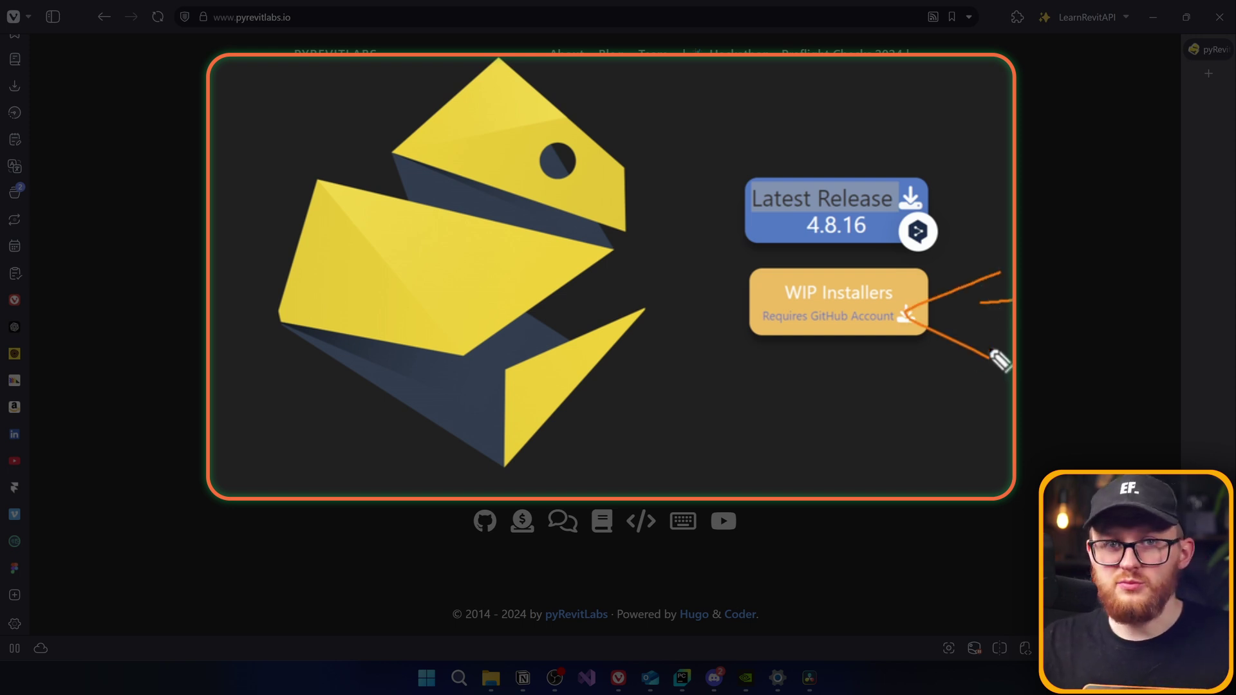
key("Escape")
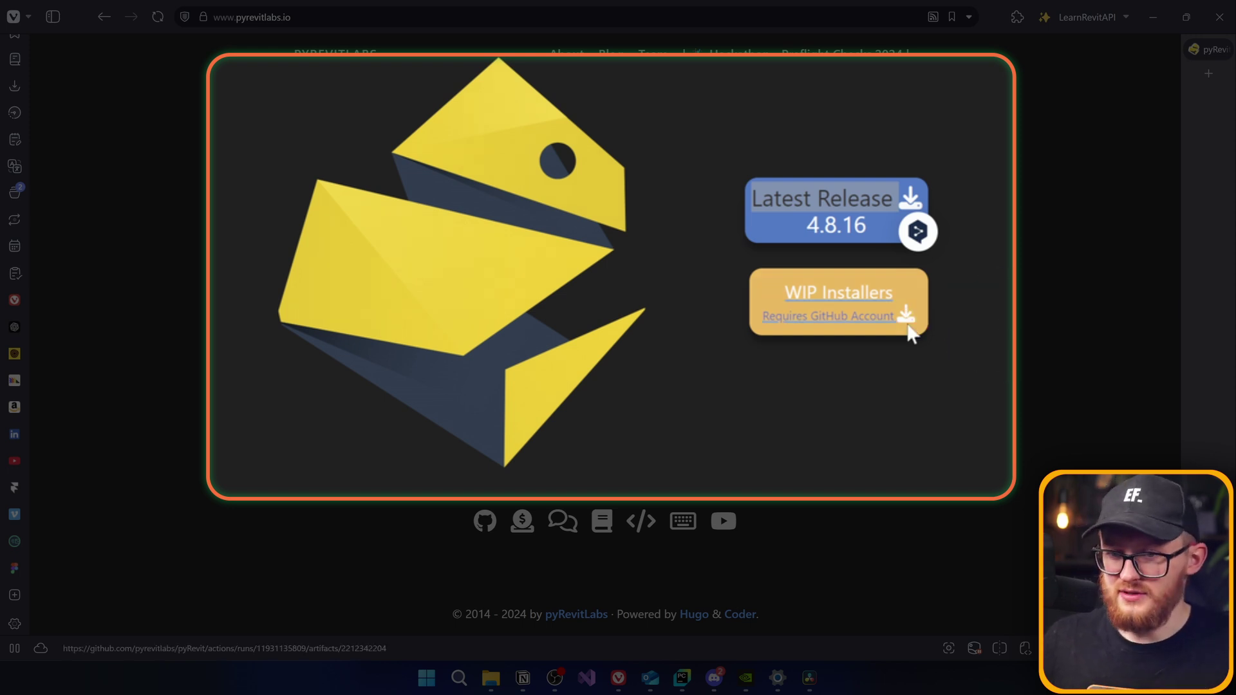
key("ctrl+2")
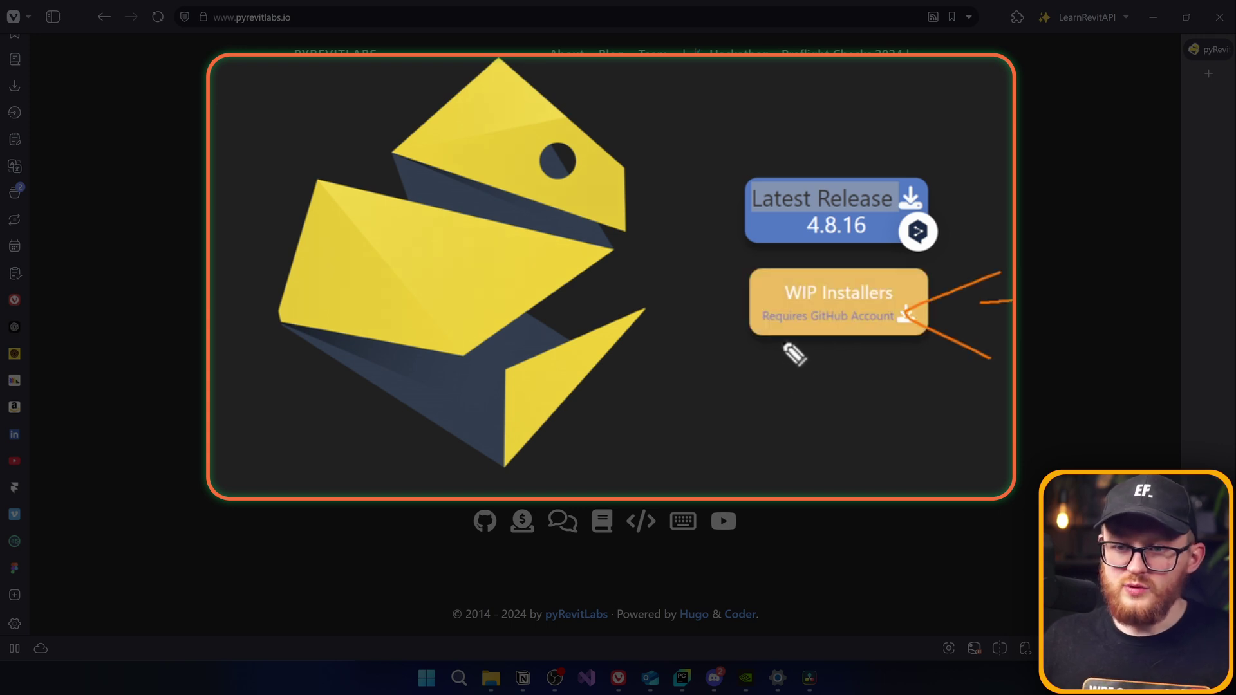
key("e")
left_click_drag(749, 327, 905, 350)
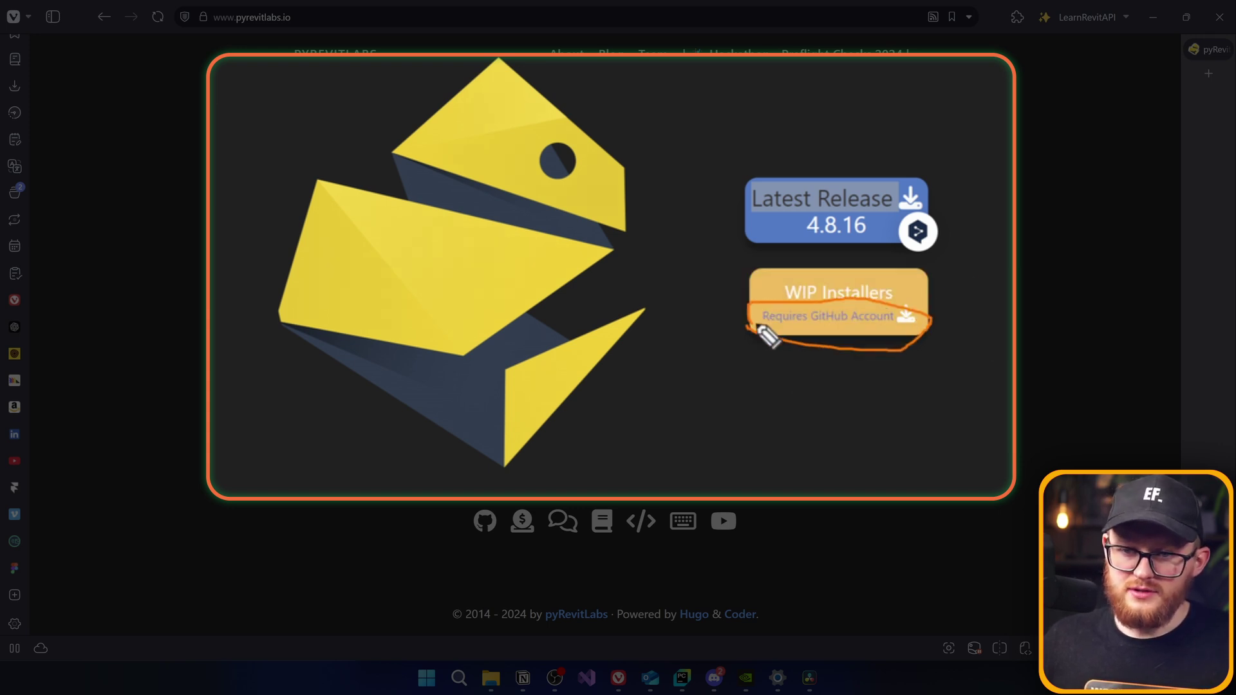
key("Escape")
Download the WIP Installers package of pyRevit and close the downloads list.
left_click(829, 314)
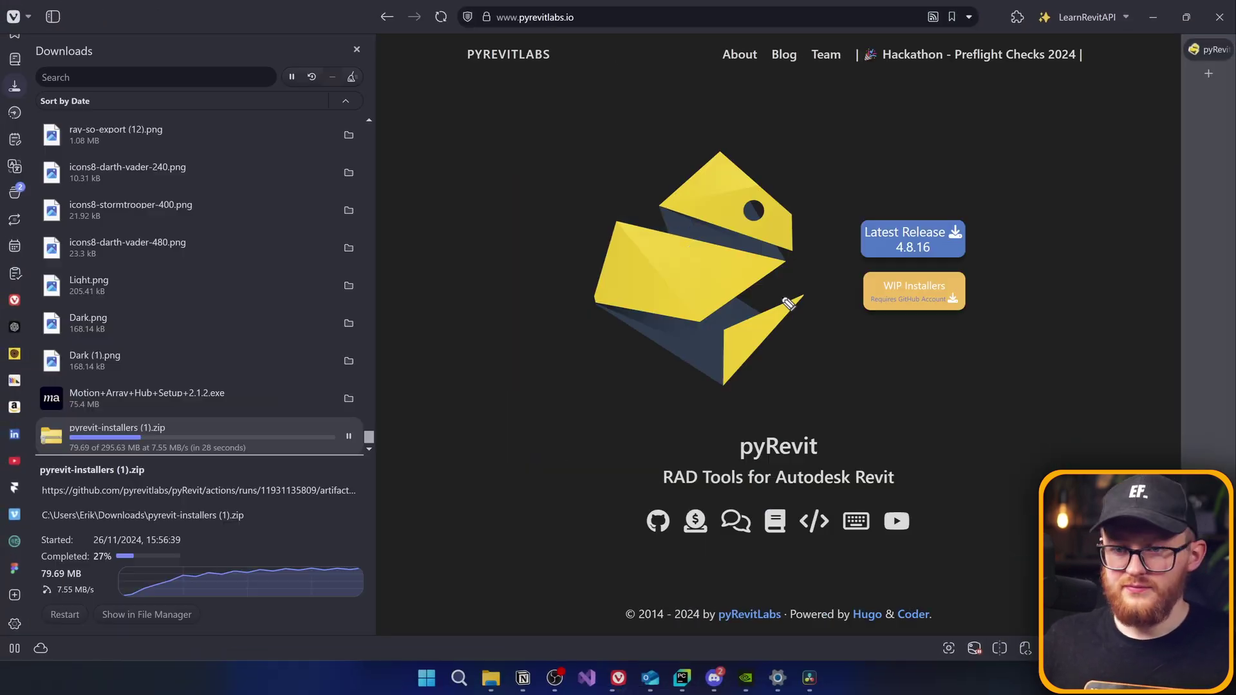
key("ctrl+2")
mouse_move(864, 294)
left_mouse_down()
mouse_move(602, 345)
mouse_move(473, 422)
mouse_move(258, 432)
left_mouse_up()
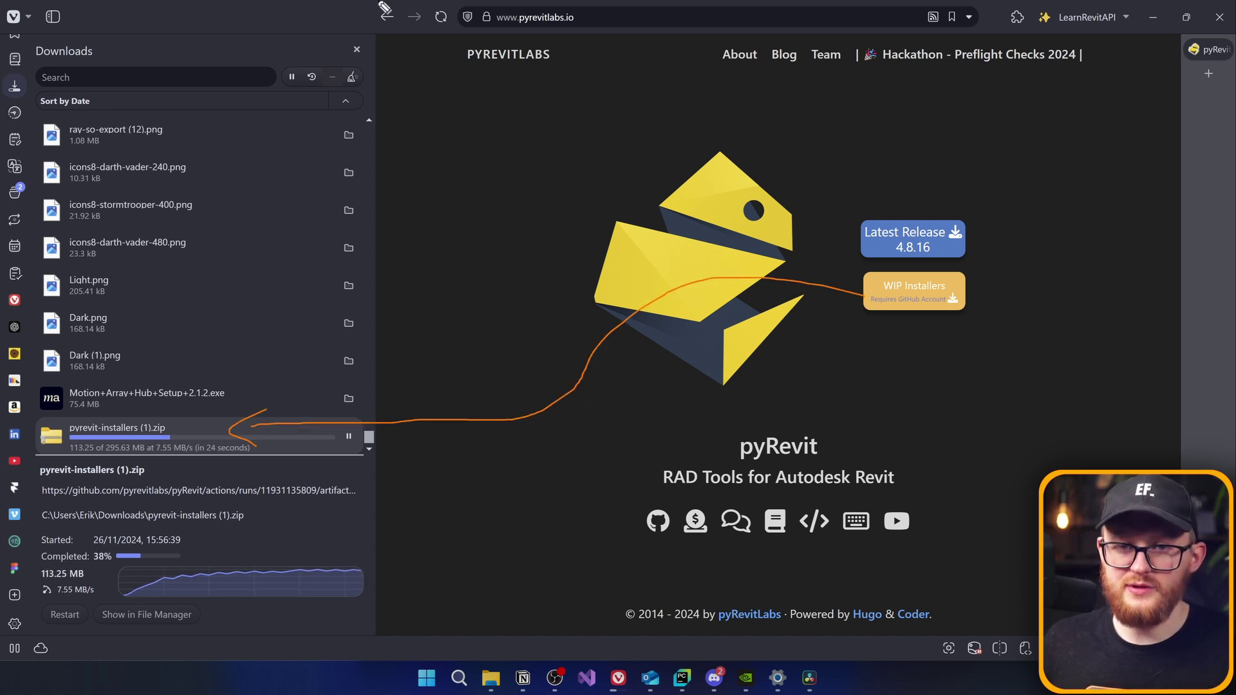
key("Escape")
left_click(356, 51)
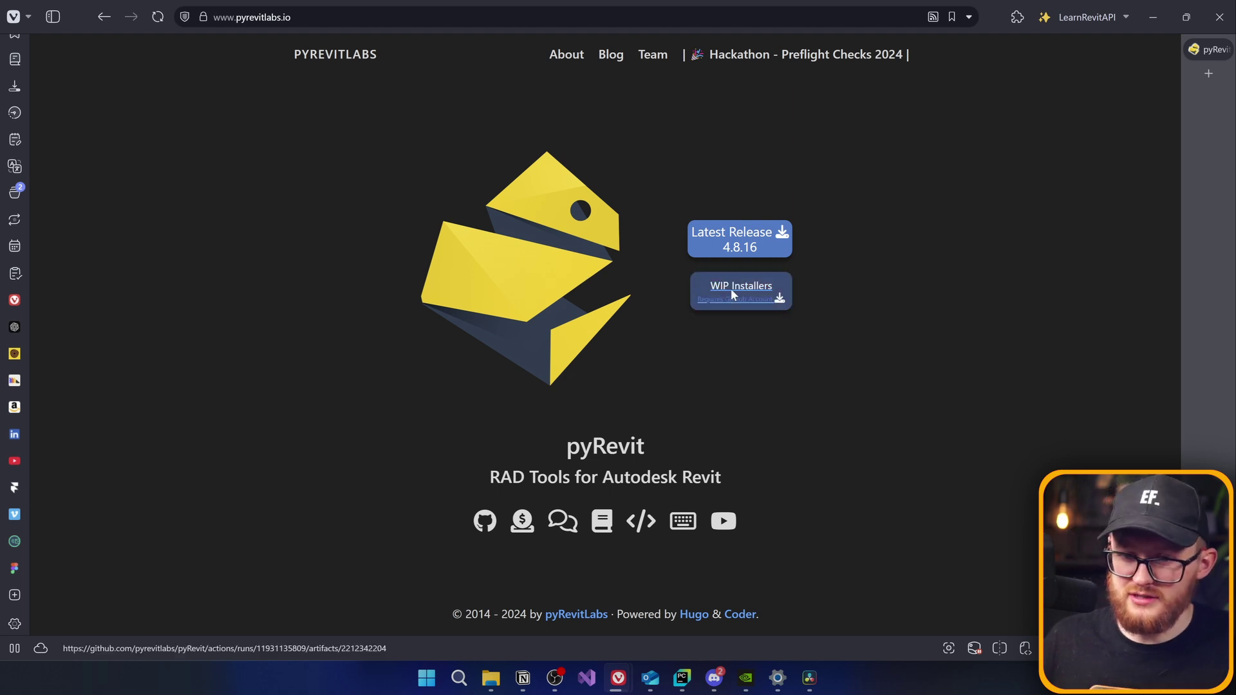
Open the downloaded pyrevit-installers (1).zip archive and show its files as icons.
left_click(14, 85)
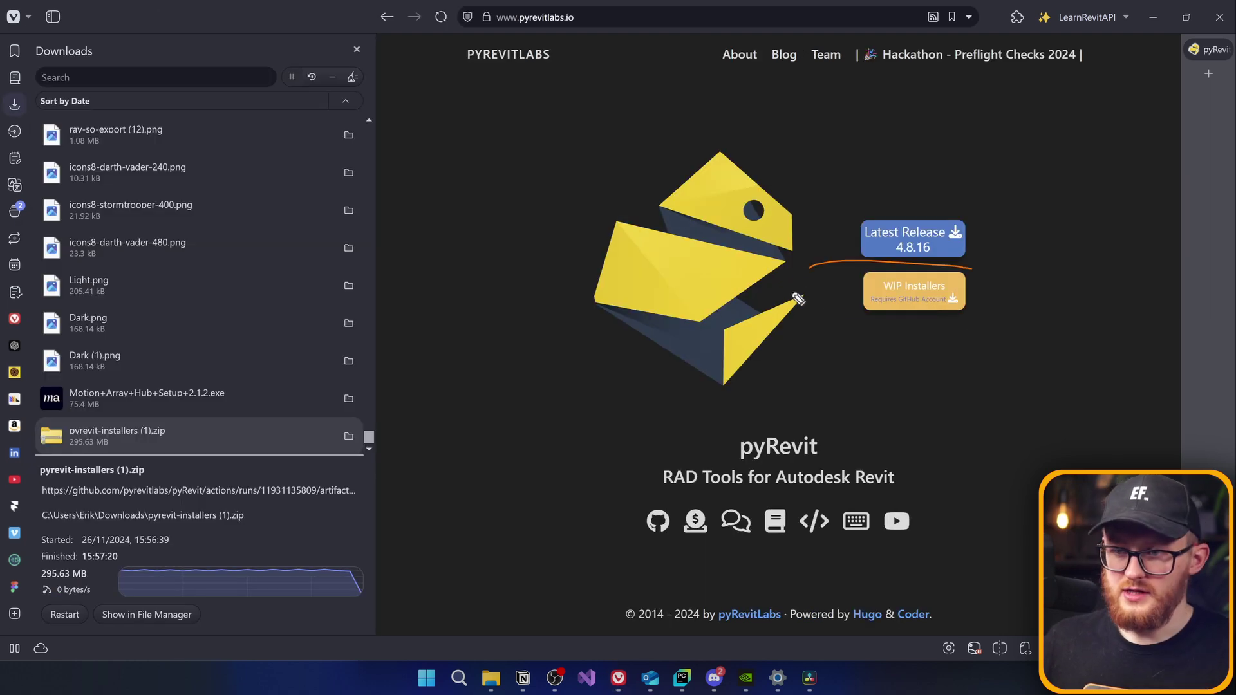
mouse_move(798, 300)
left_mouse_down()
mouse_move(856, 298)
mouse_move(658, 298)
mouse_move(434, 472)
mouse_move(244, 478)
mouse_move(191, 437)
left_mouse_up()
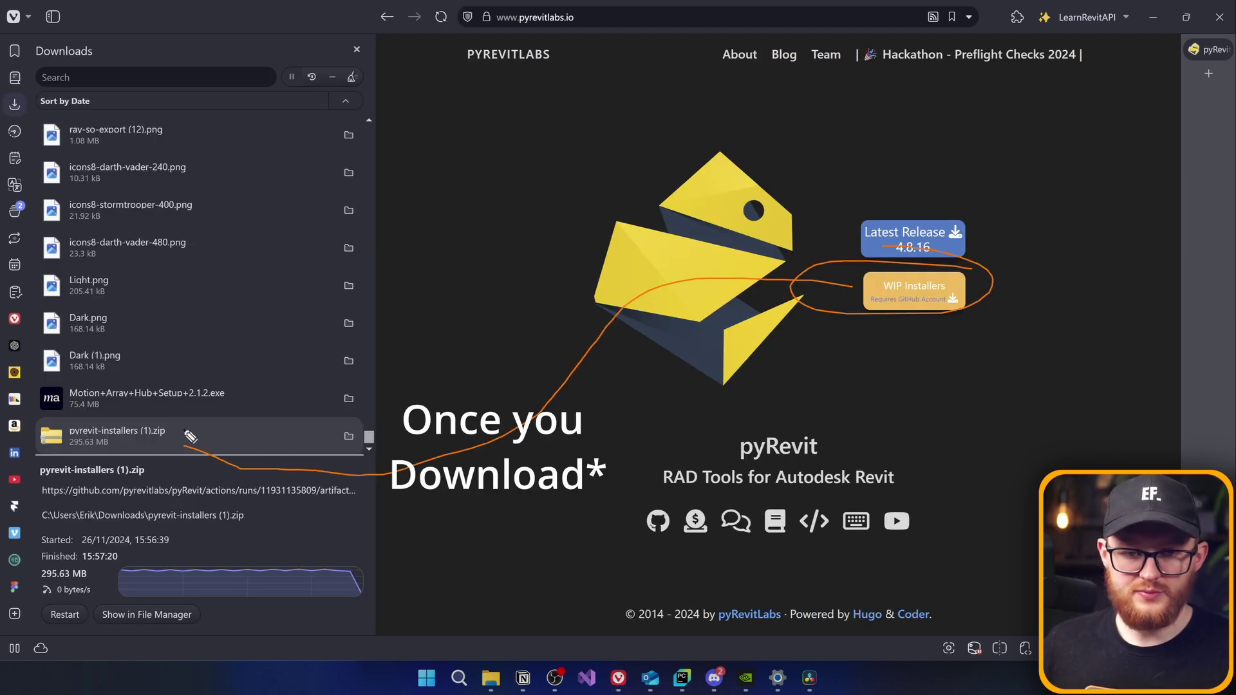
double_click(314, 444)
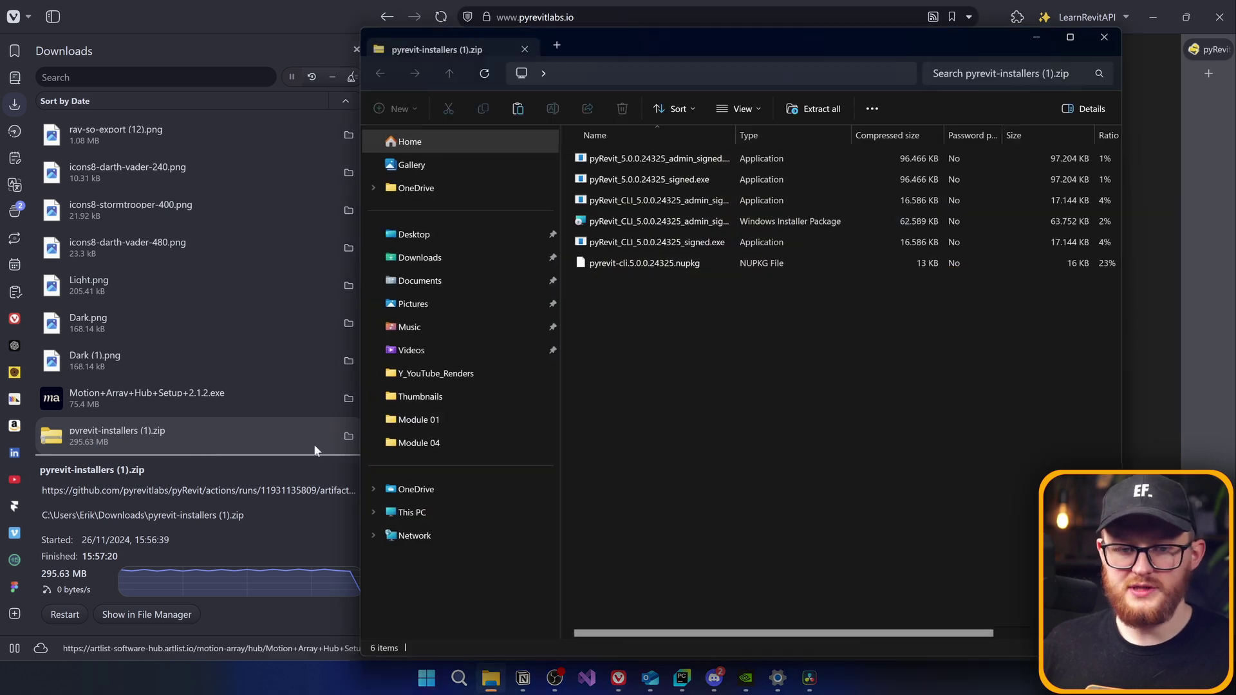
left_click_drag(736, 378, 655, 178)
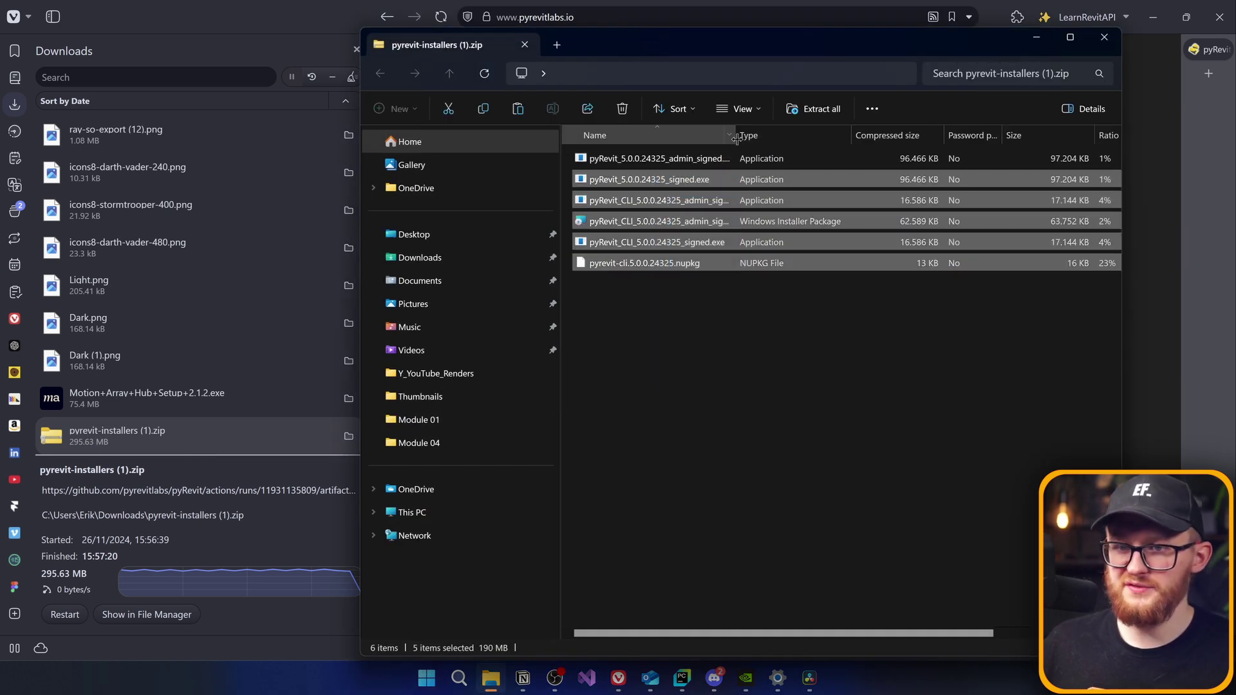
left_click(736, 424)
scroll(736, 424, "up", 3, "ctrl")
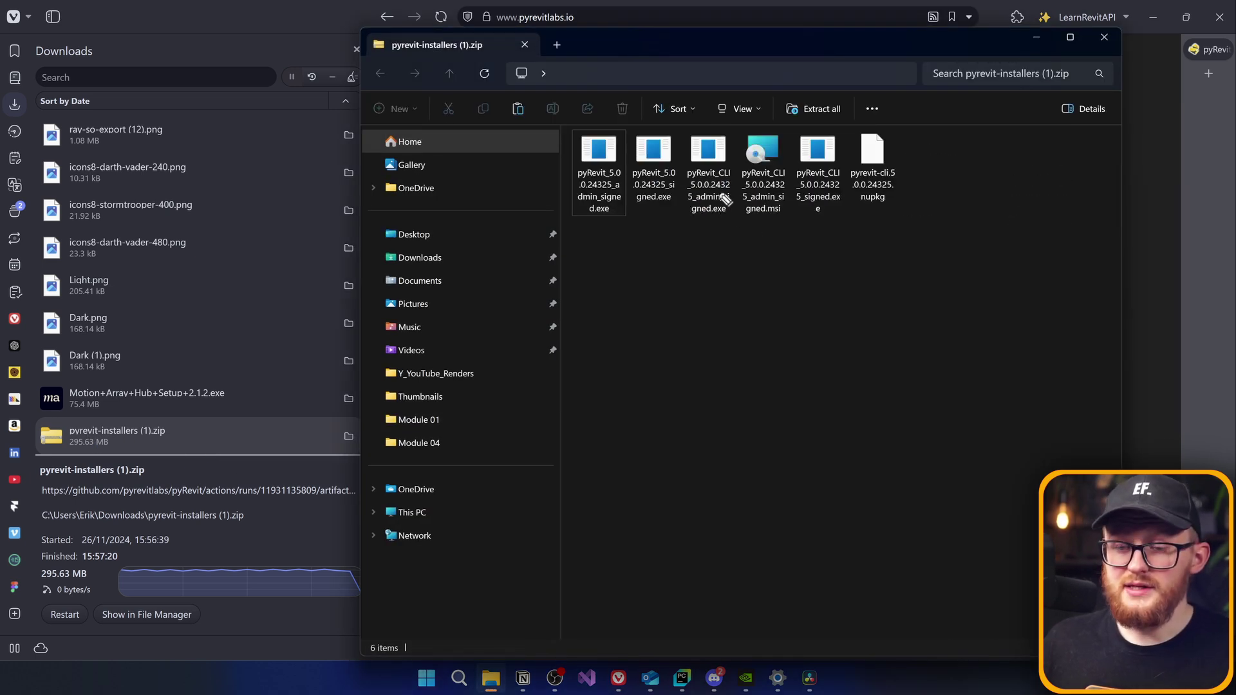
mouse_move(691, 132)
left_mouse_down()
mouse_move(679, 237)
mouse_move(859, 230)
mouse_move(927, 211)
mouse_move(924, 108)
mouse_move(681, 124)
left_mouse_up()
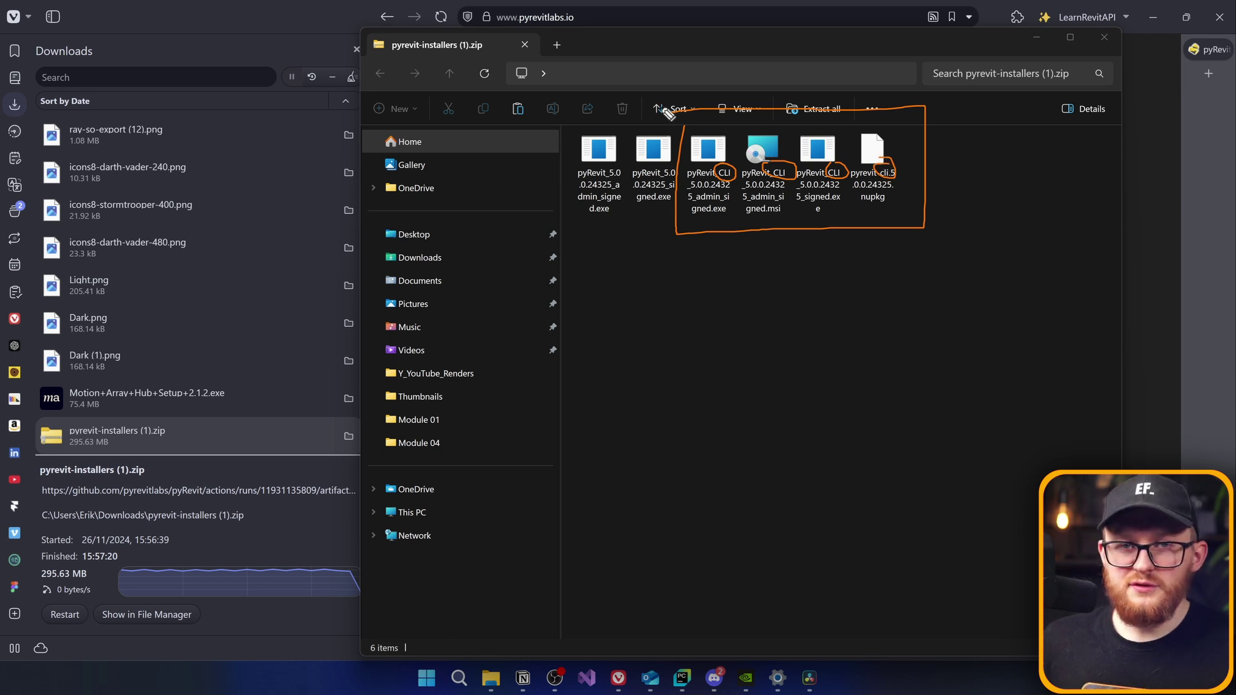
left_click_drag(667, 112, 898, 206)
left_click_drag(892, 134, 711, 227)
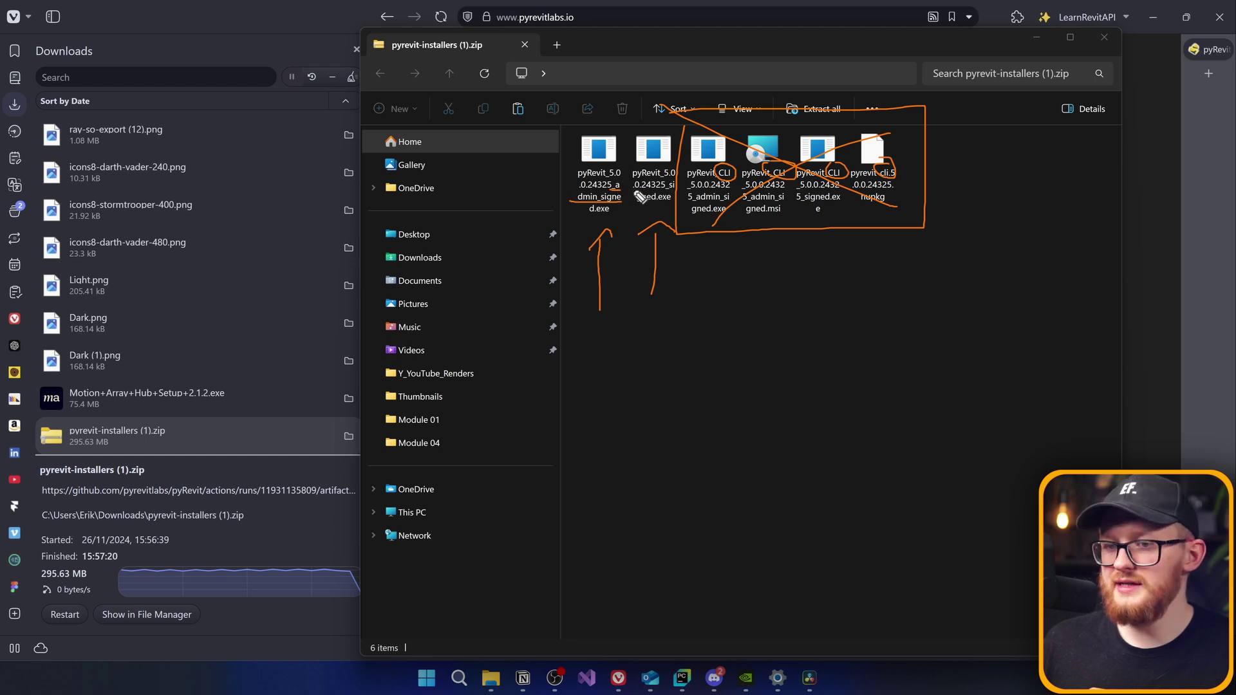
left_click_drag(646, 125, 634, 211)
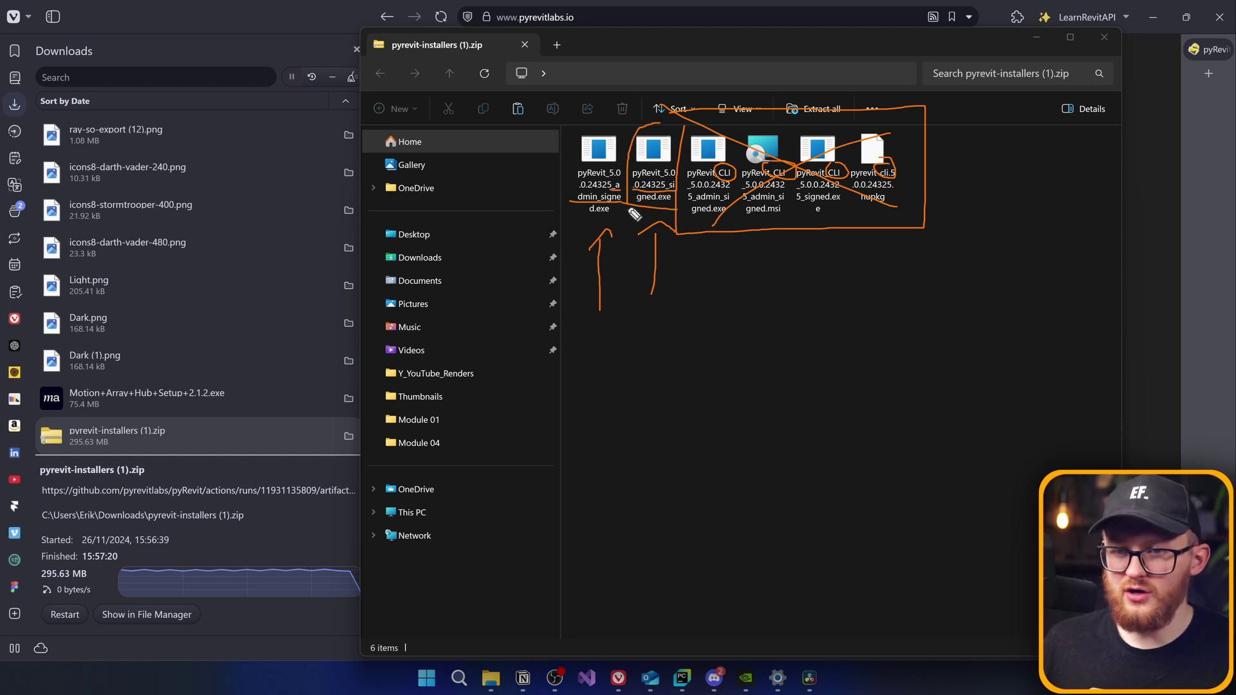
key("Escape")
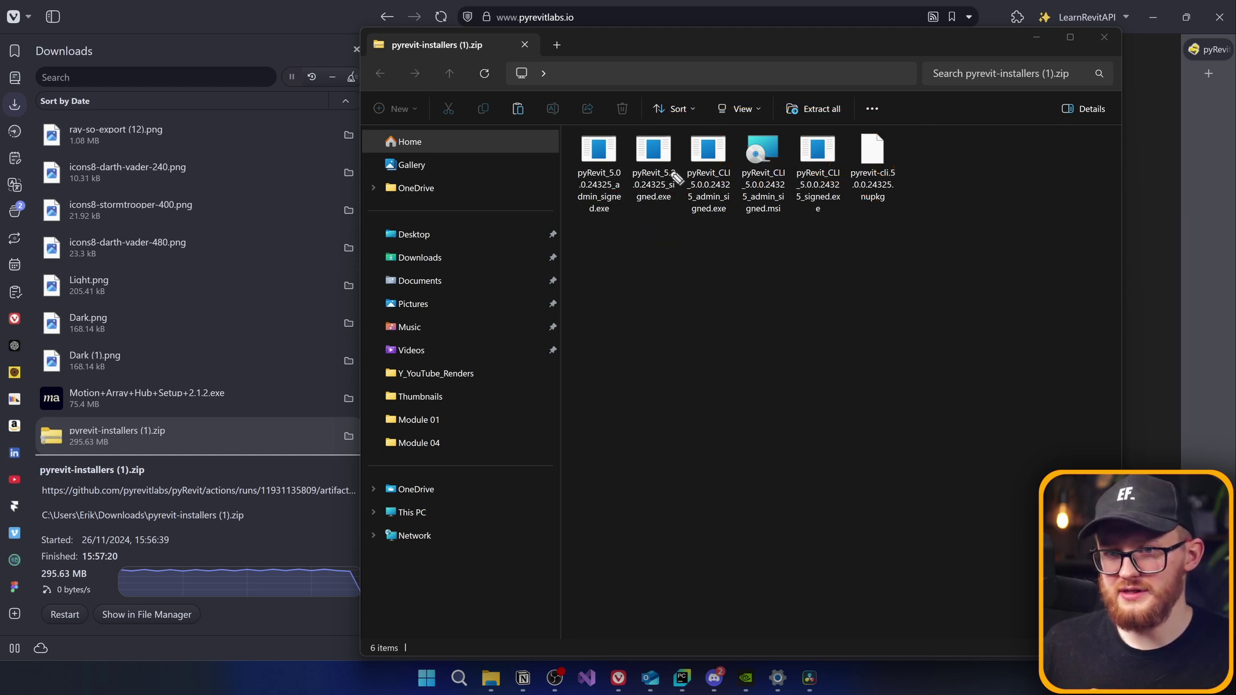
Copy pyRevit_5.0.0.24325_signed.exe from the archive into the Downloads folder, replacing the existing file, and run the copy.
left_click(653, 164)
left_click(420, 257)
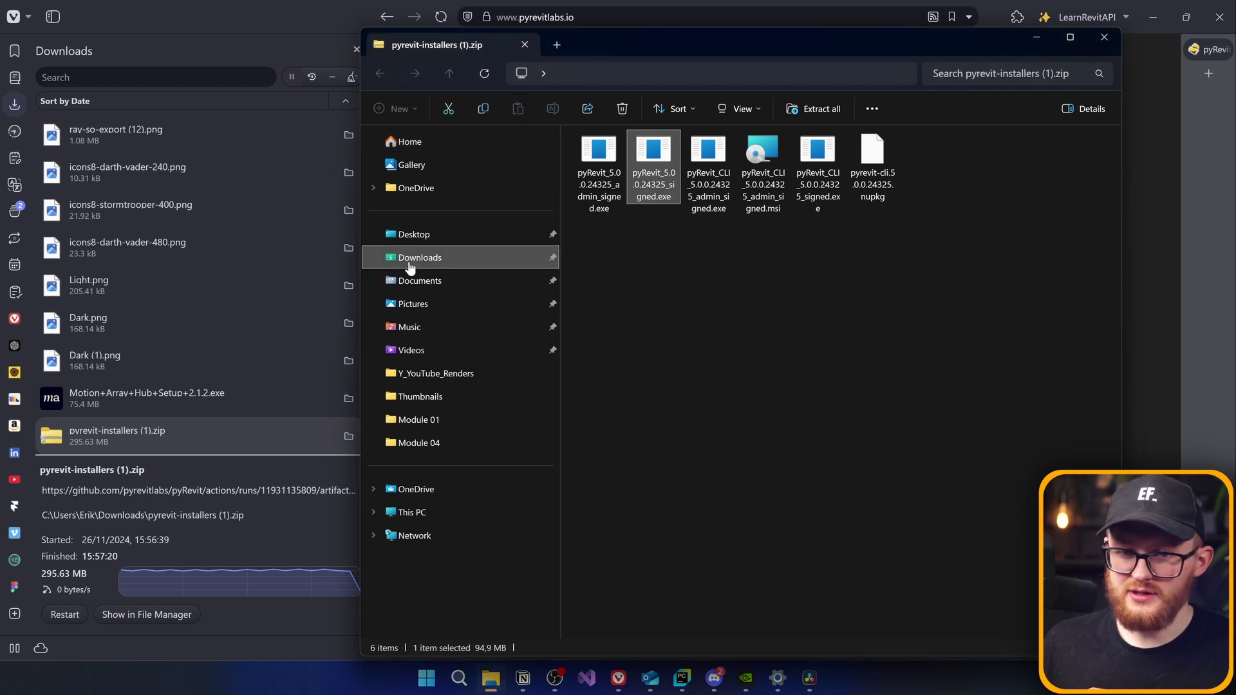
key("ctrl+v")
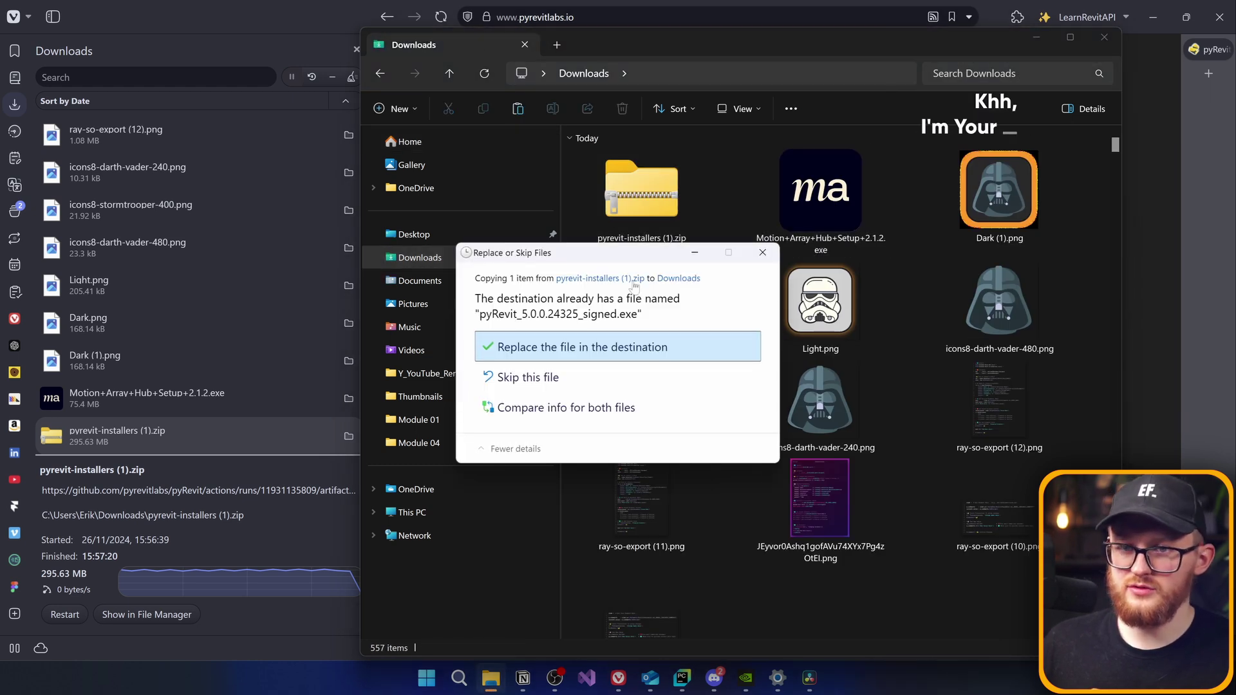
key("Return")
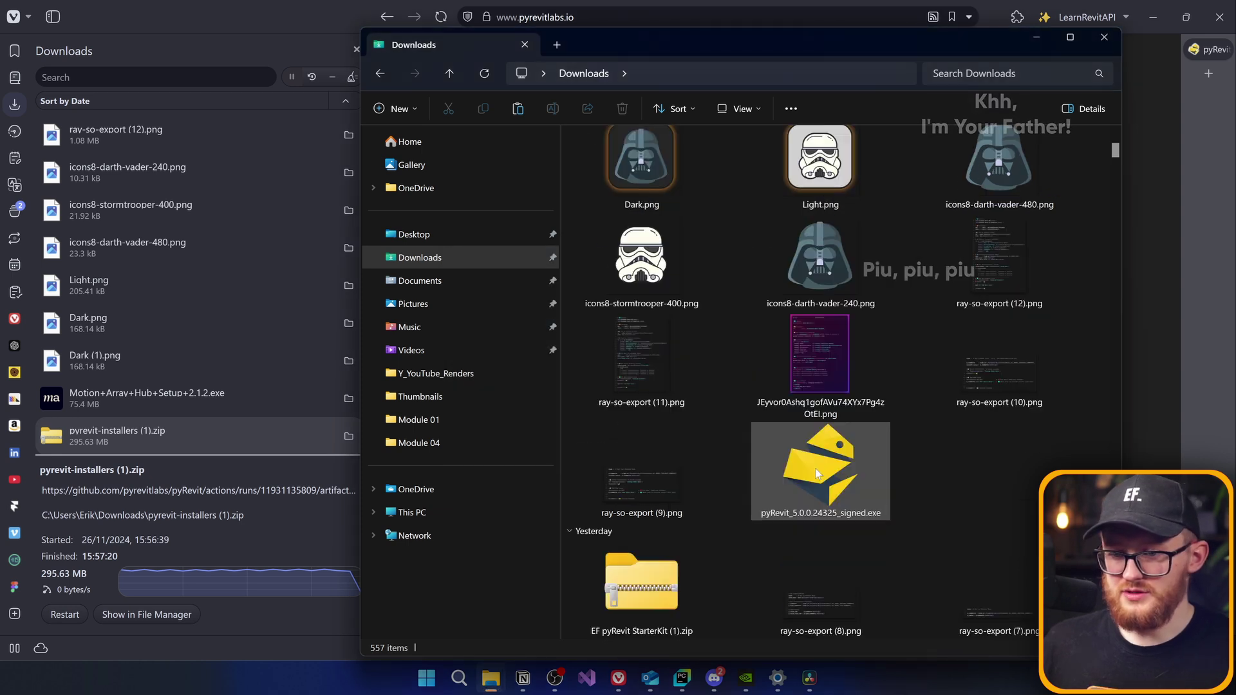
left_click(815, 469)
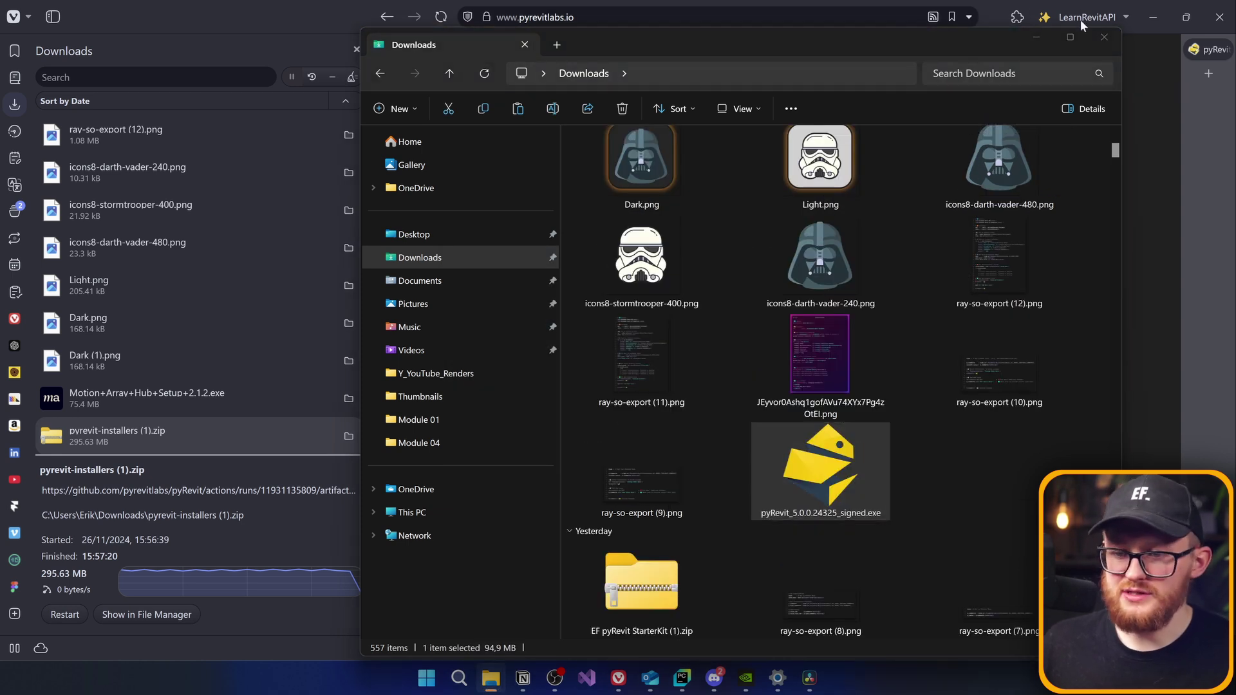
left_click(1052, 37)
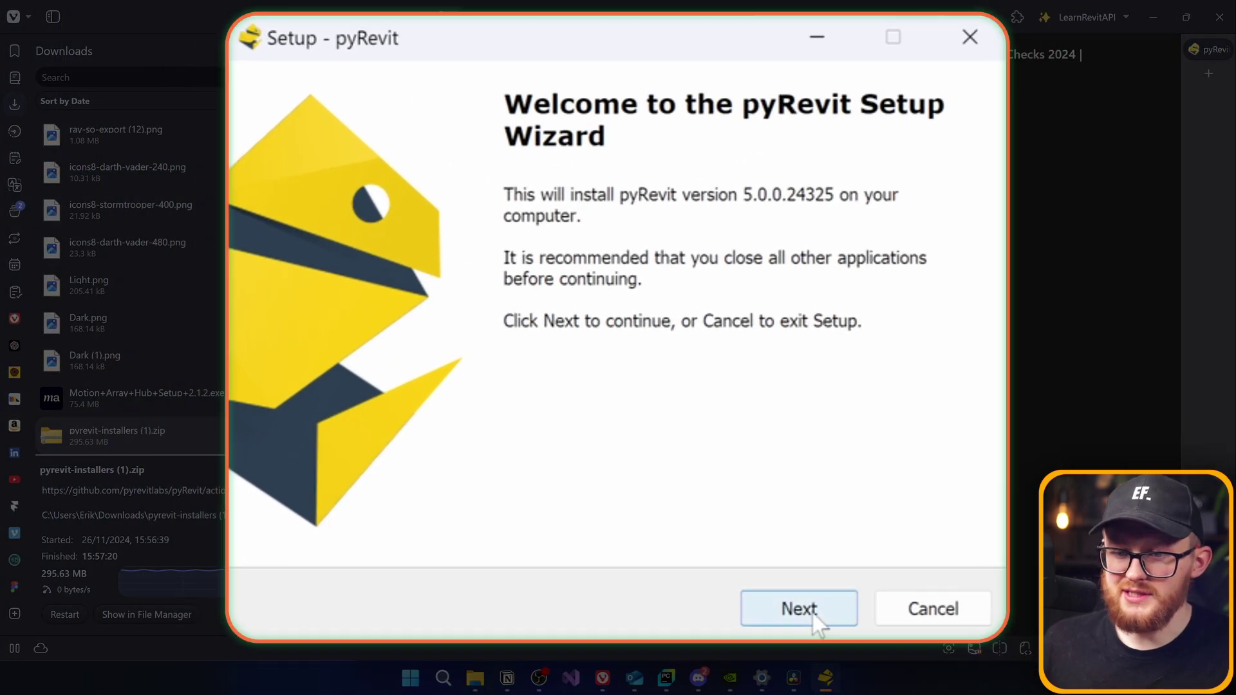
Accept the license agreement and install pyRevit as a full installation with the Core Tools and Extended Extensions.
left_click(698, 452)
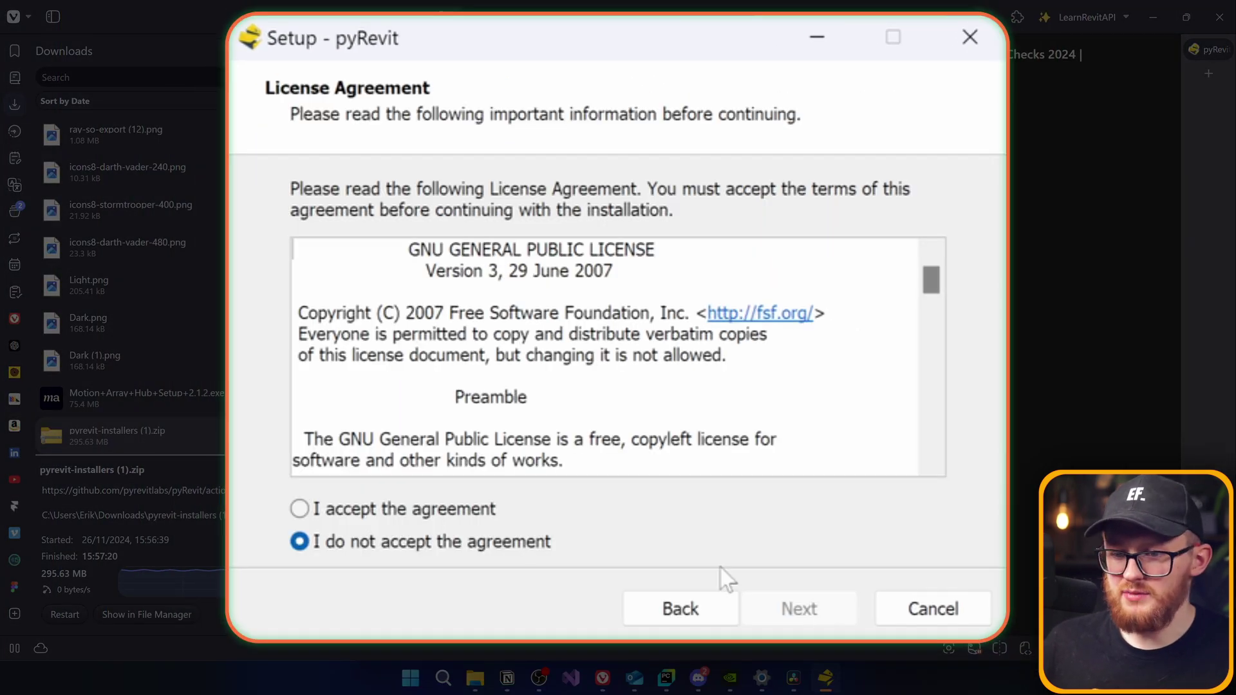
left_click(454, 512)
left_click(789, 608)
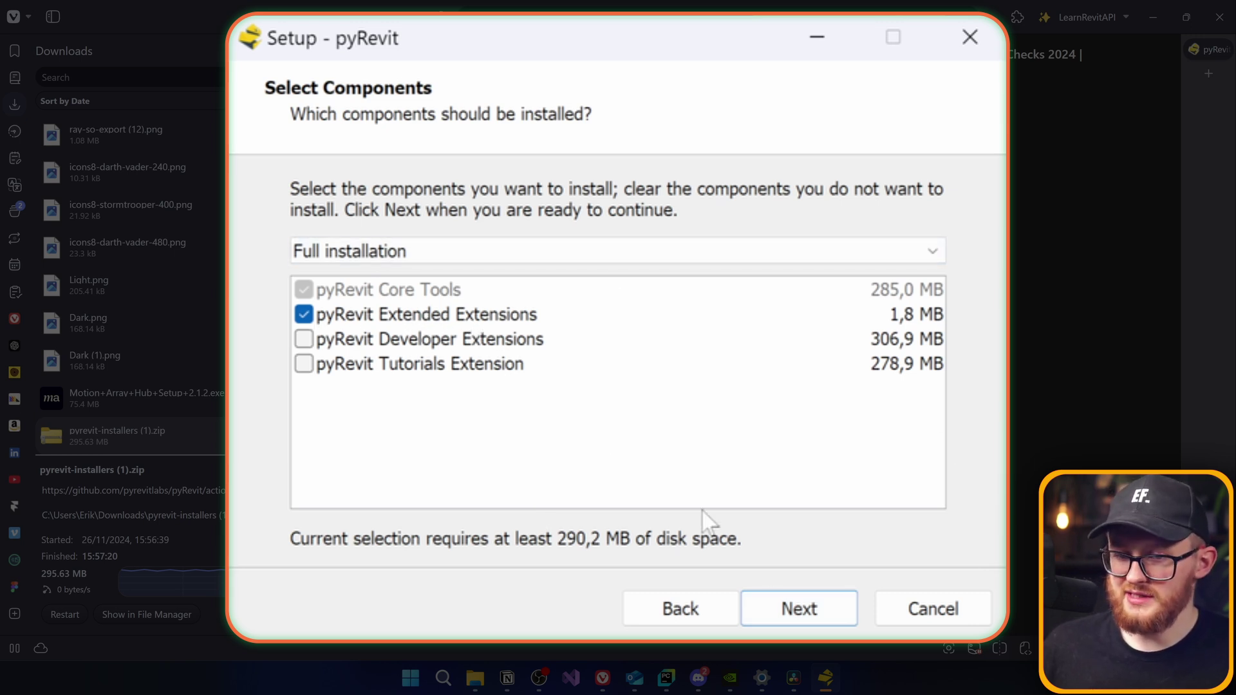
left_click(801, 615)
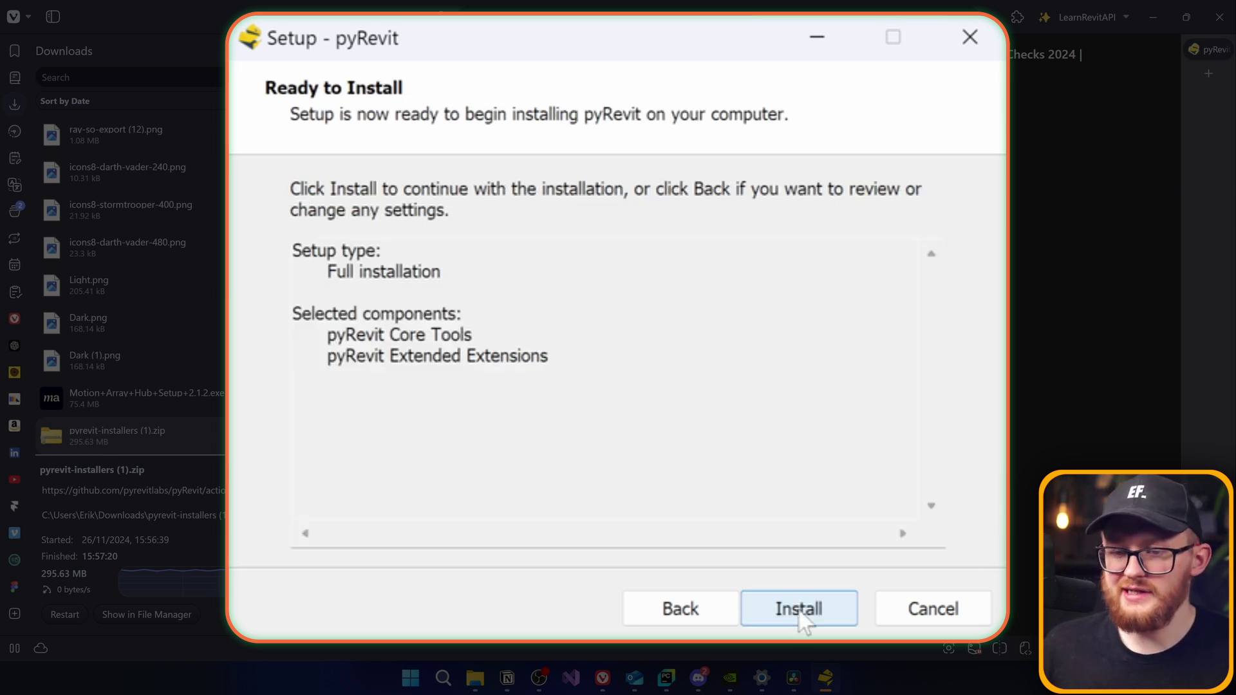
left_click(800, 615)
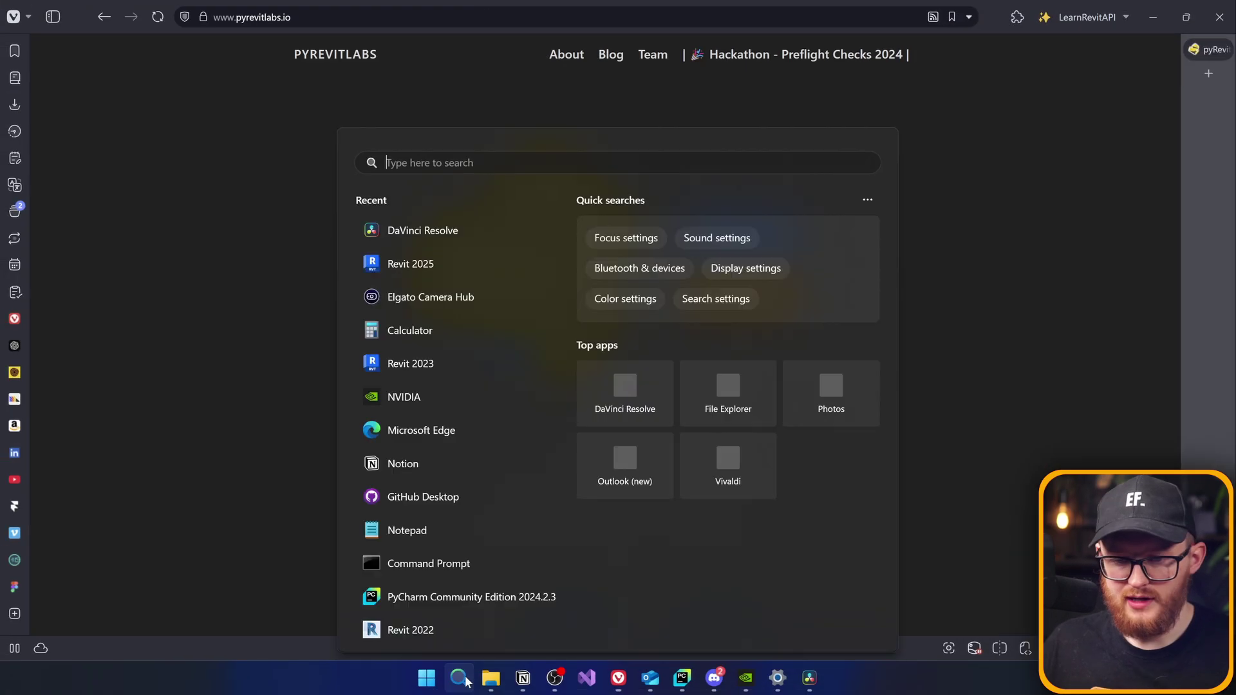
Search the computer for Revit and launch Revit 2025.
key("Escape")
left_click(459, 678)
type("revit 2023")
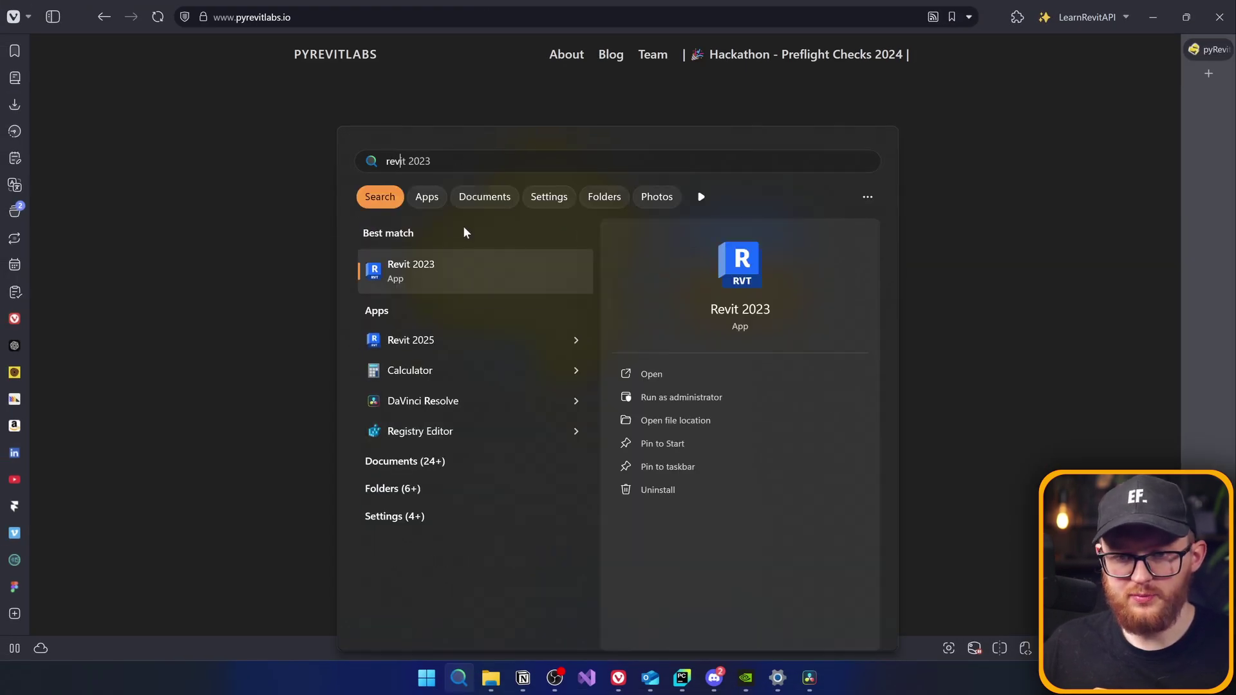
left_click(440, 346)
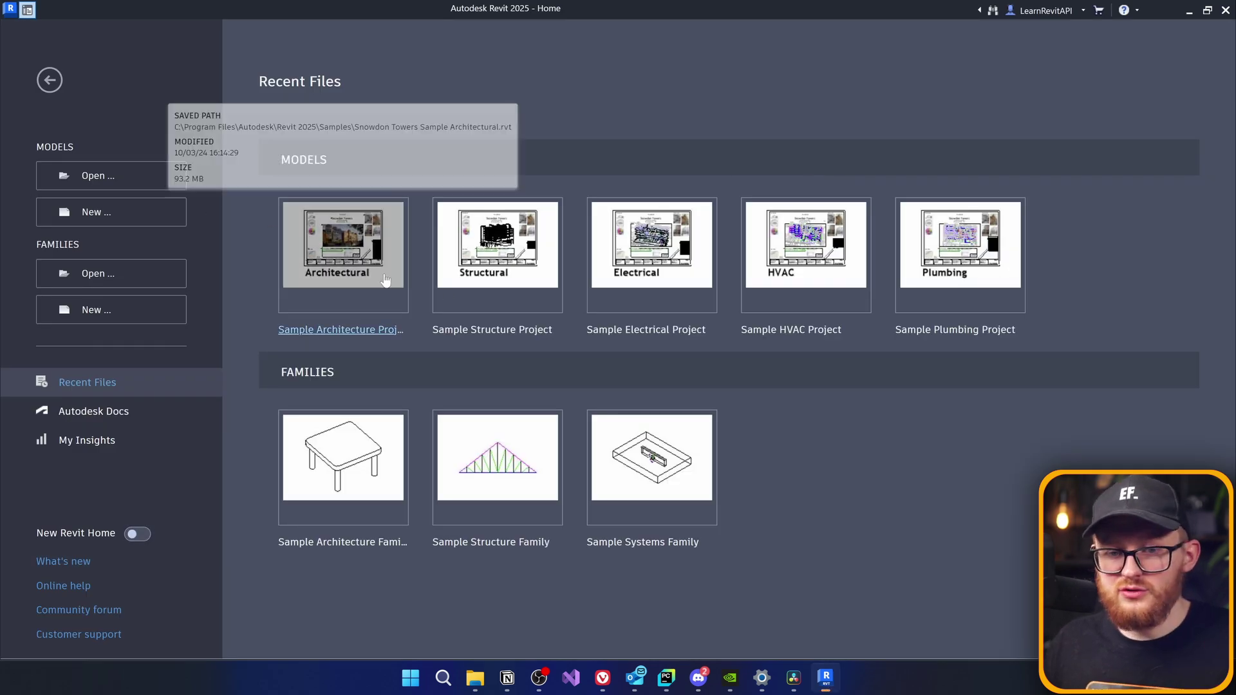
Open the Sample Architecture Project, continuing even if another user has the file open for editing.
left_click(319, 244)
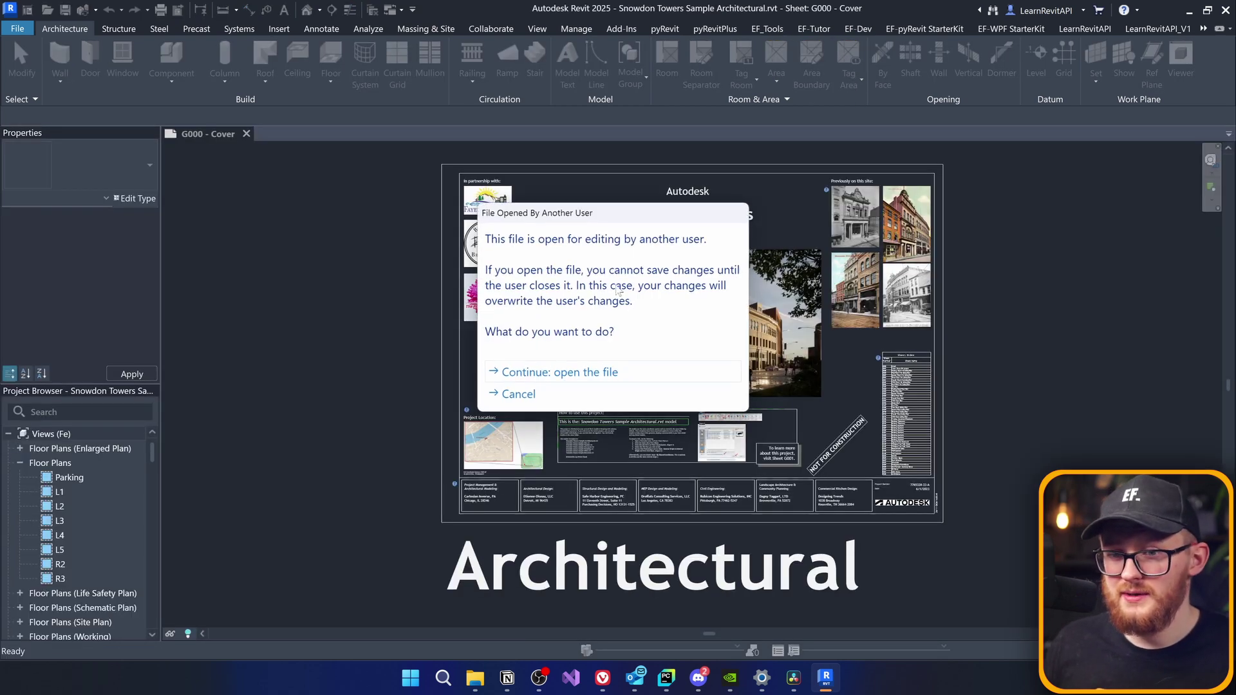
left_click(558, 373)
middle_click_drag(309, 276, 326, 323)
scroll(747, 227, "up", 3)
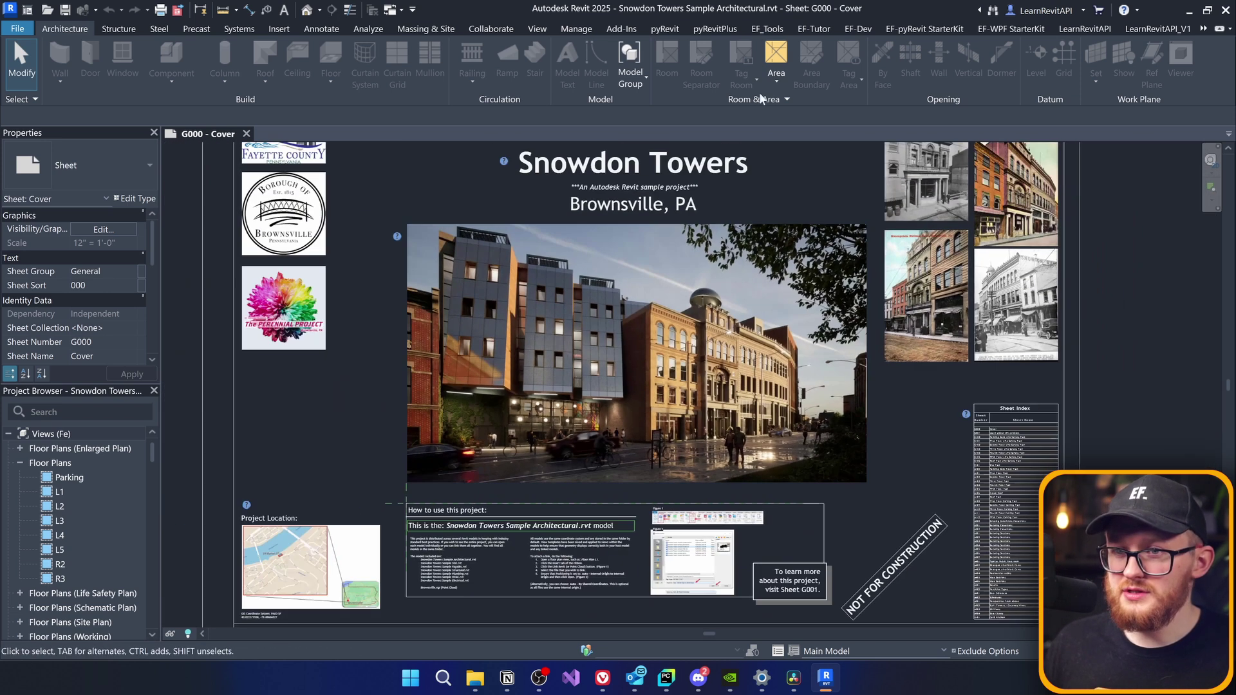
Check the pyRevit and EF_Tools toolsets and open the EF Sheet Generator.
left_click(772, 30)
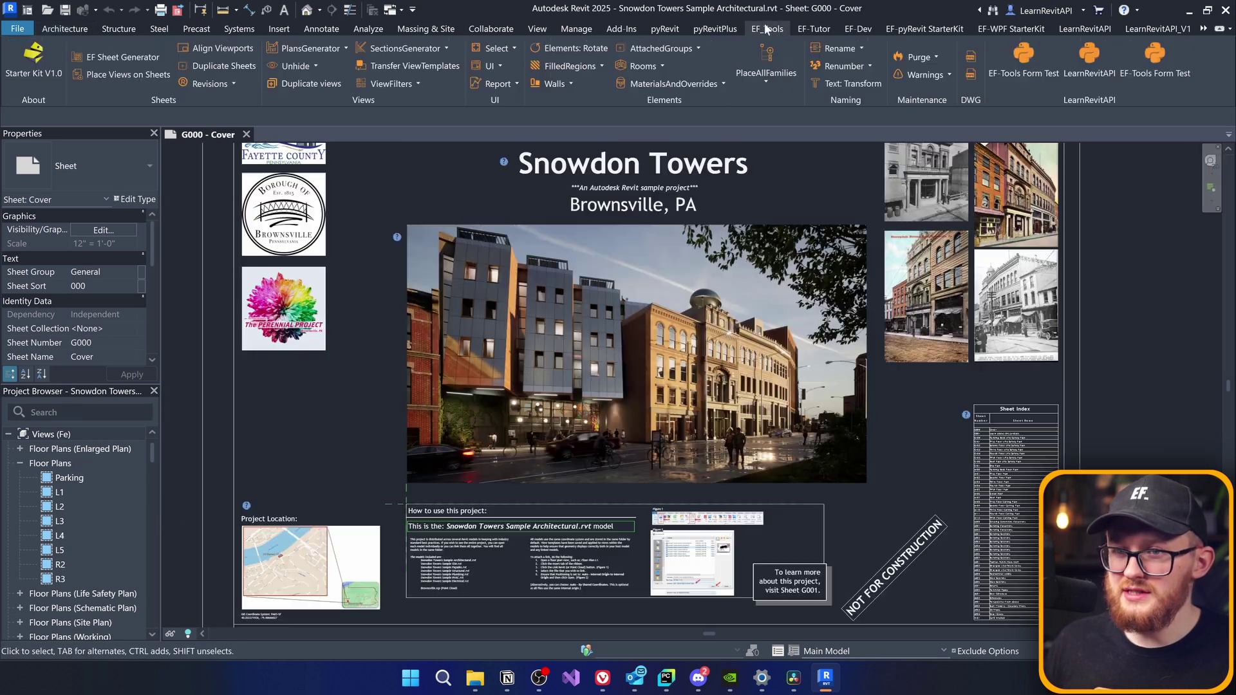
left_click(671, 30)
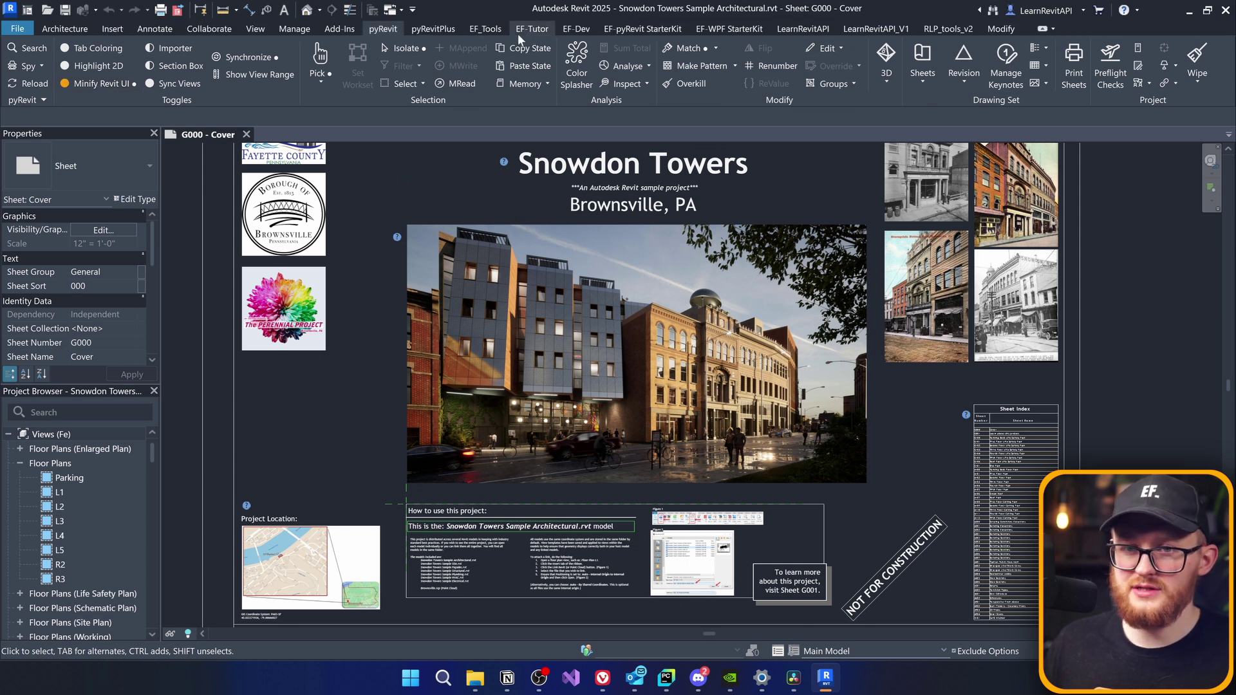
left_click(486, 29)
scroll(706, 248, "down", 5)
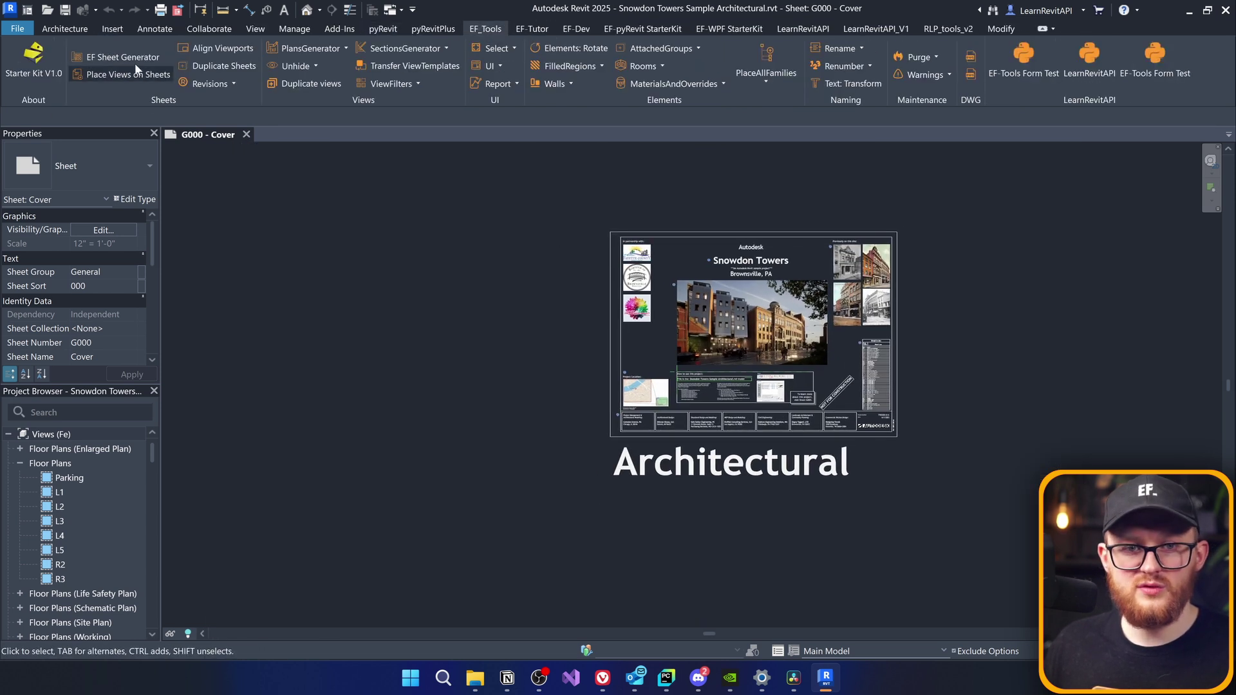
left_click(134, 58)
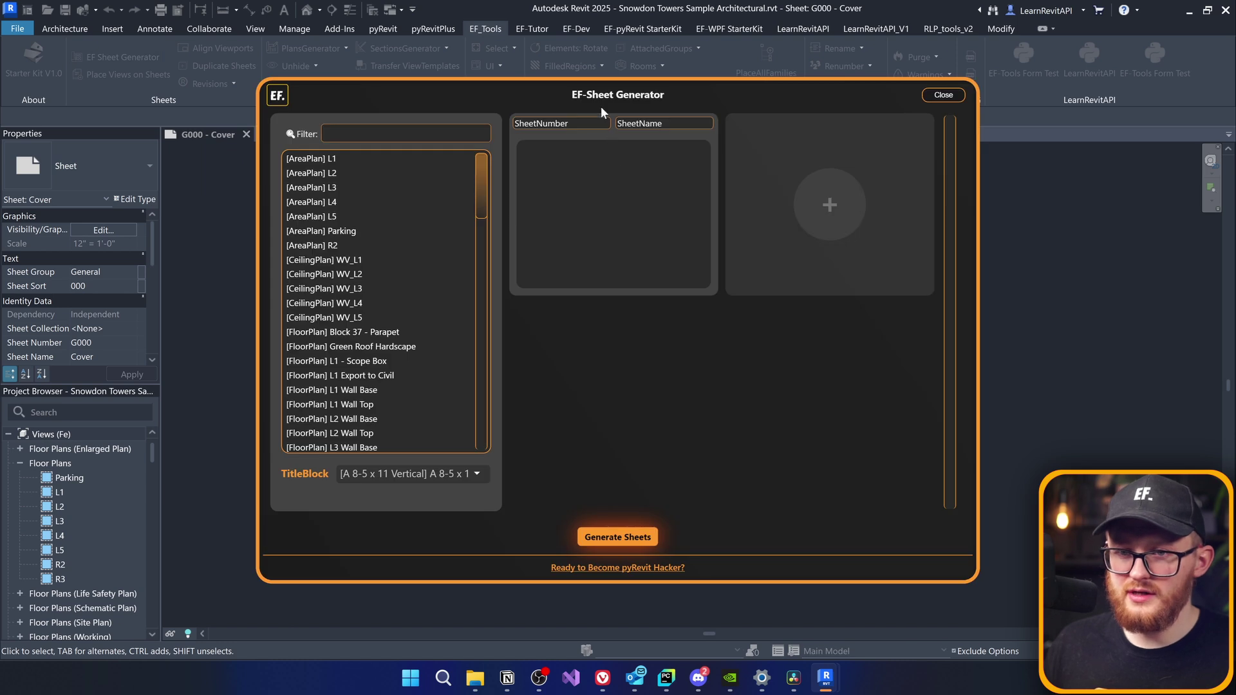